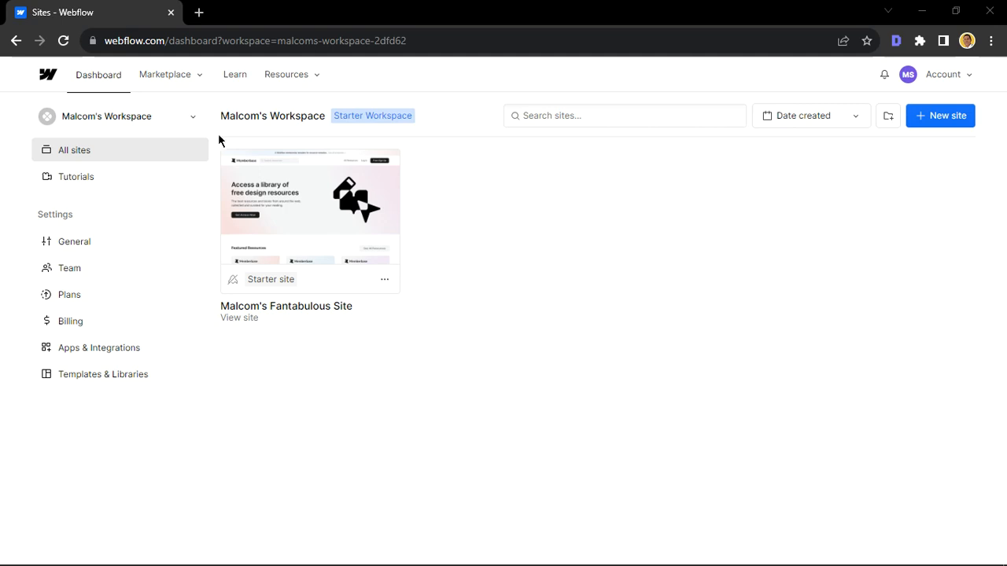
Step: Open the workspace's existing starter site in the Designer
left_click(109, 85)
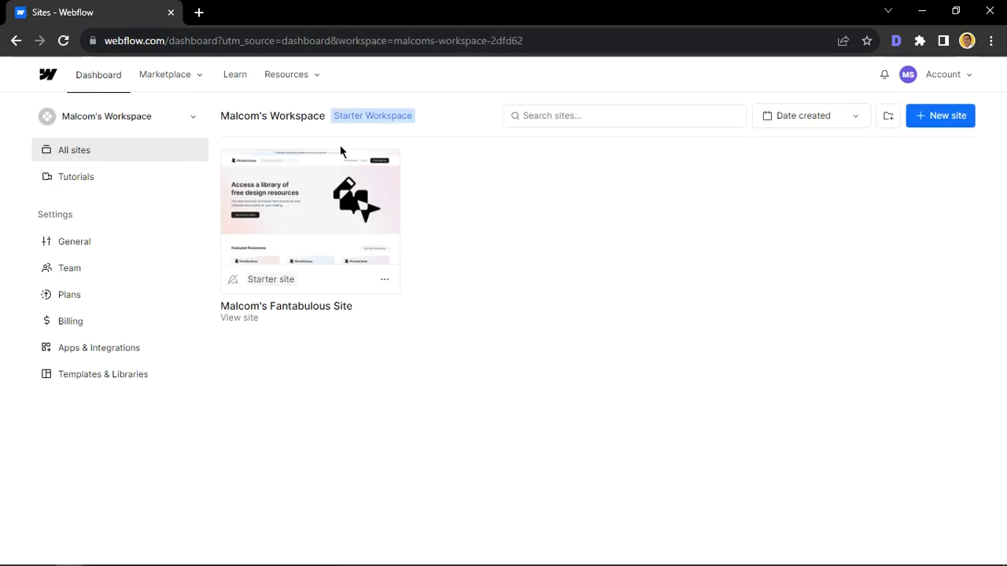
mouse_move(308, 234)
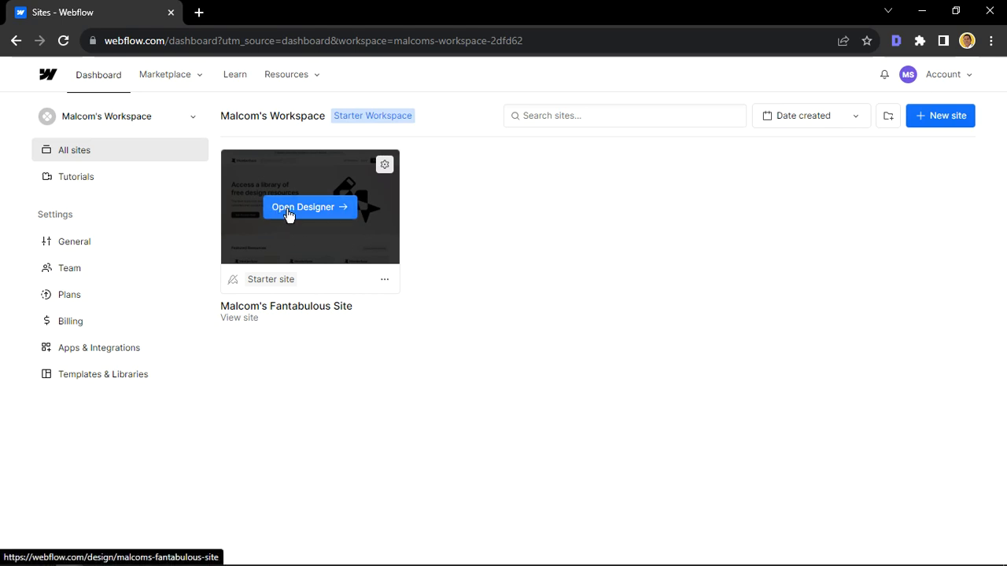
left_click(288, 215)
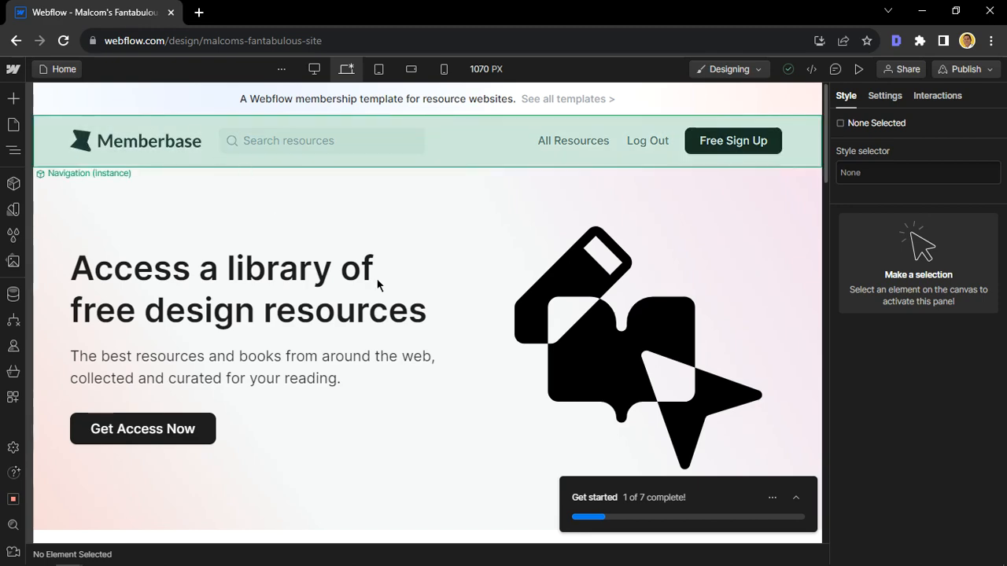
Step: Open the page settings of the static Home page
scroll(444, 369, "down", 15)
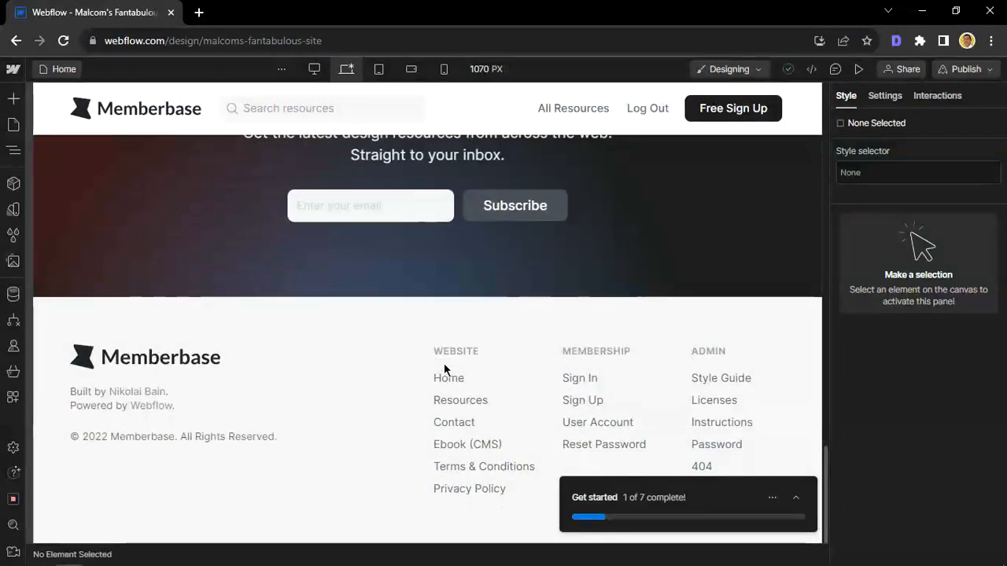
scroll(444, 369, "up", 15)
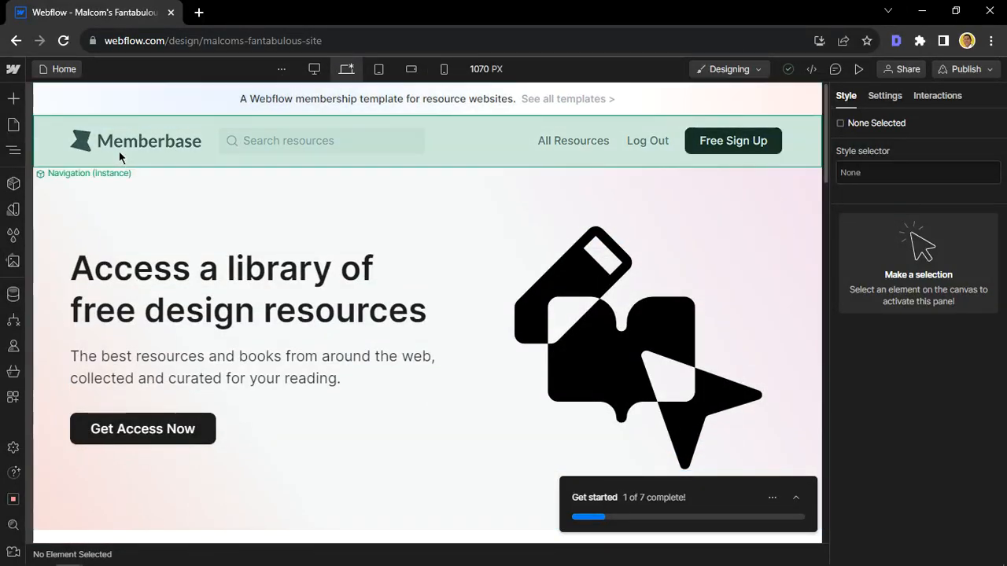
scroll(515, 436, "down", 6)
scroll(515, 436, "up", 5)
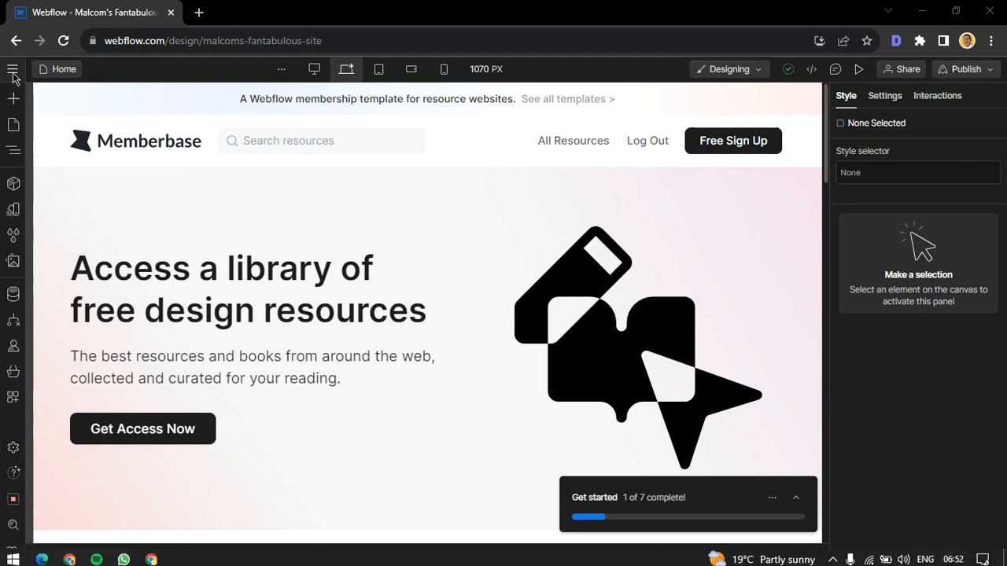
left_click(13, 127)
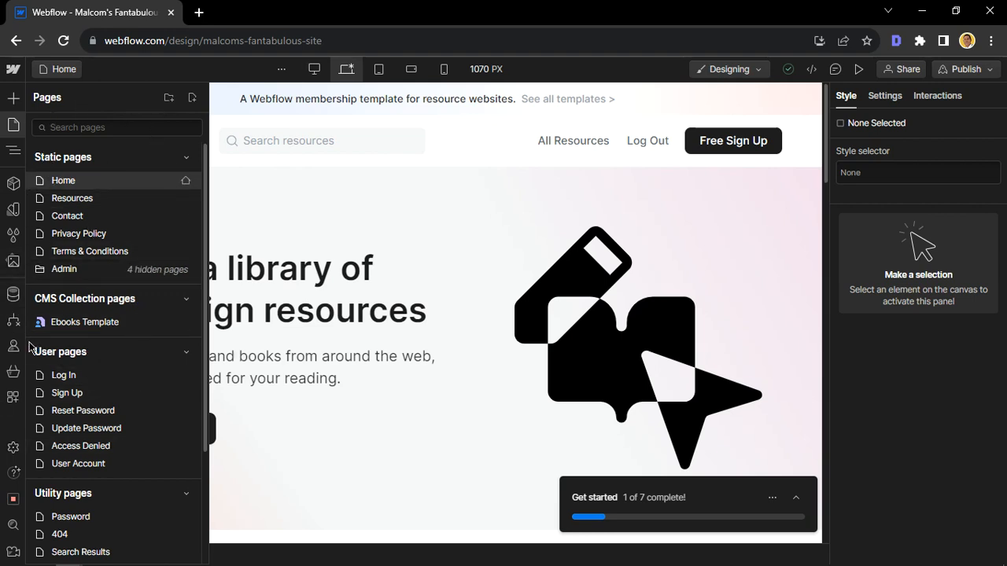
scroll(157, 528, "down", 2)
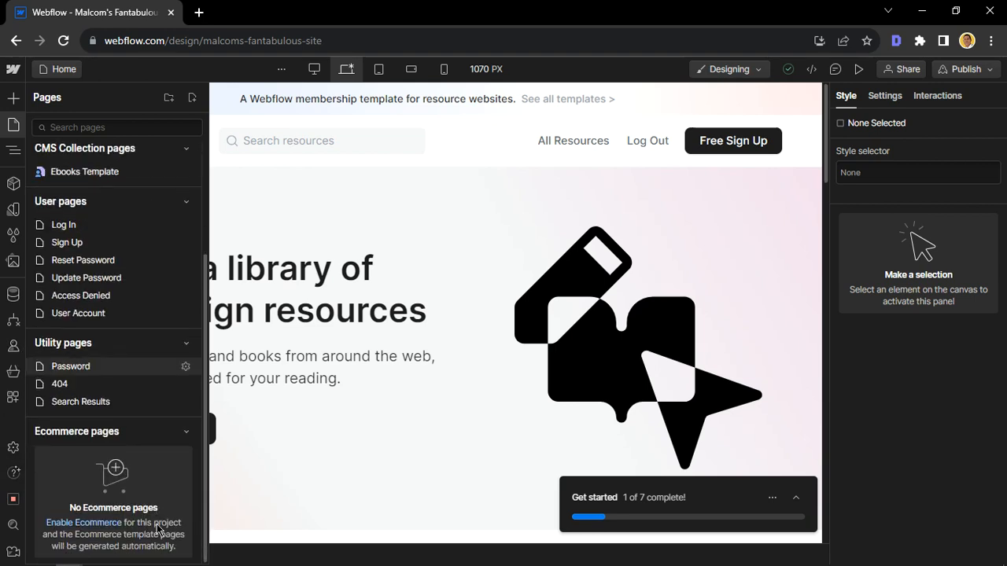
scroll(157, 529, "up", 2)
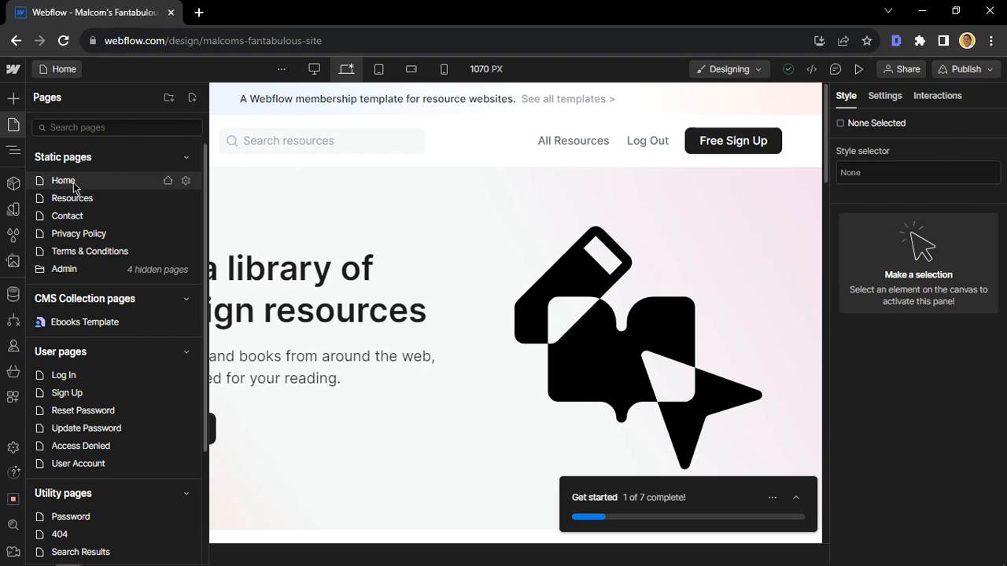
left_click(187, 183)
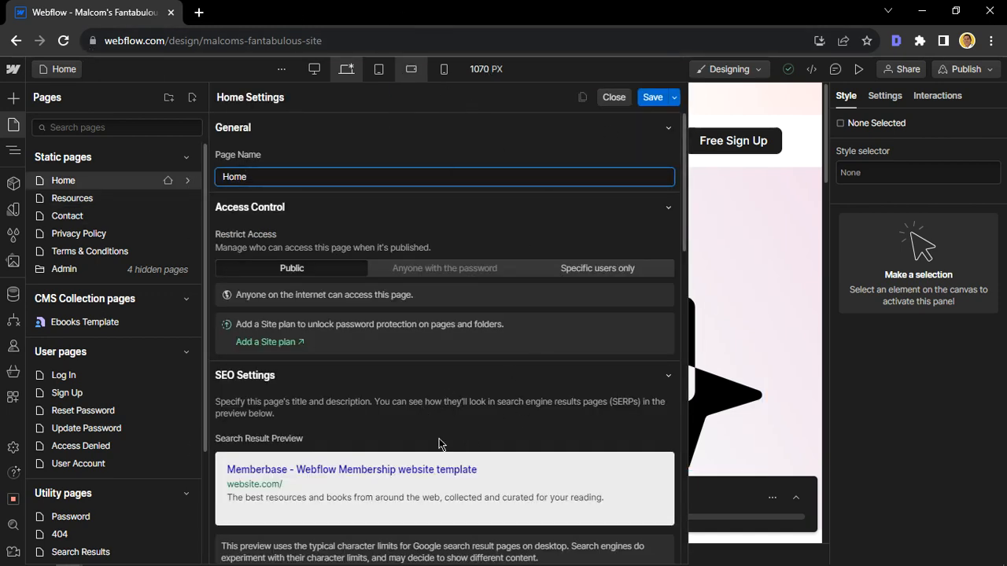
Step: Append "| London" to the Home page's SEO title tag, after "Memberbase - Webflow Membership website template"
scroll(440, 445, "down", 3)
scroll(441, 446, "up", 3)
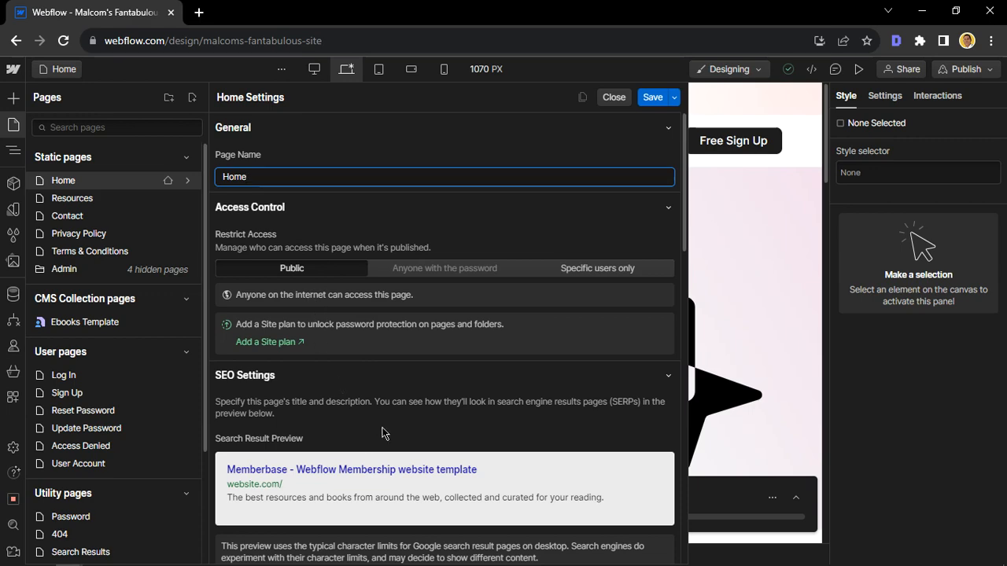
scroll(384, 434, "down", 3)
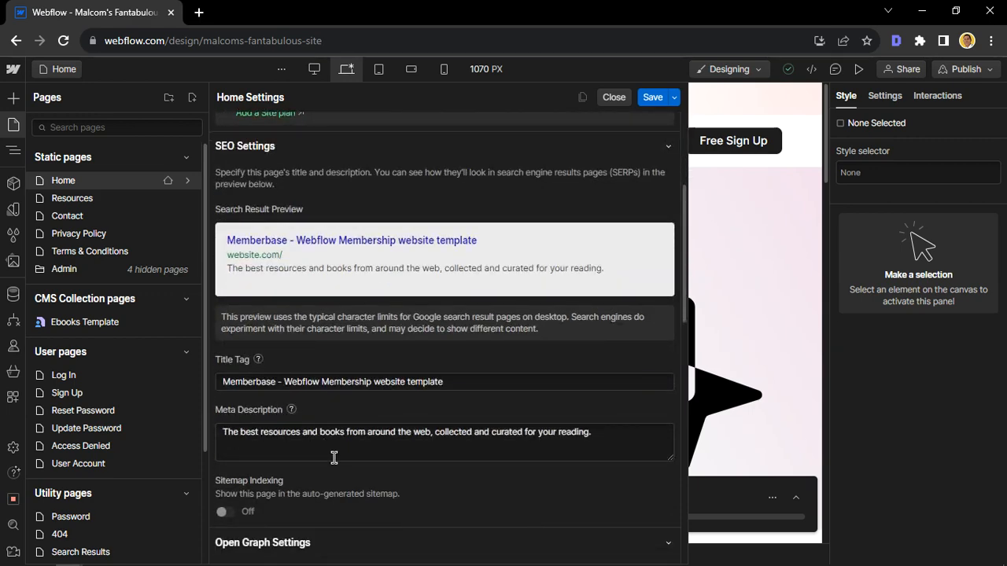
scroll(334, 457, "down", 1)
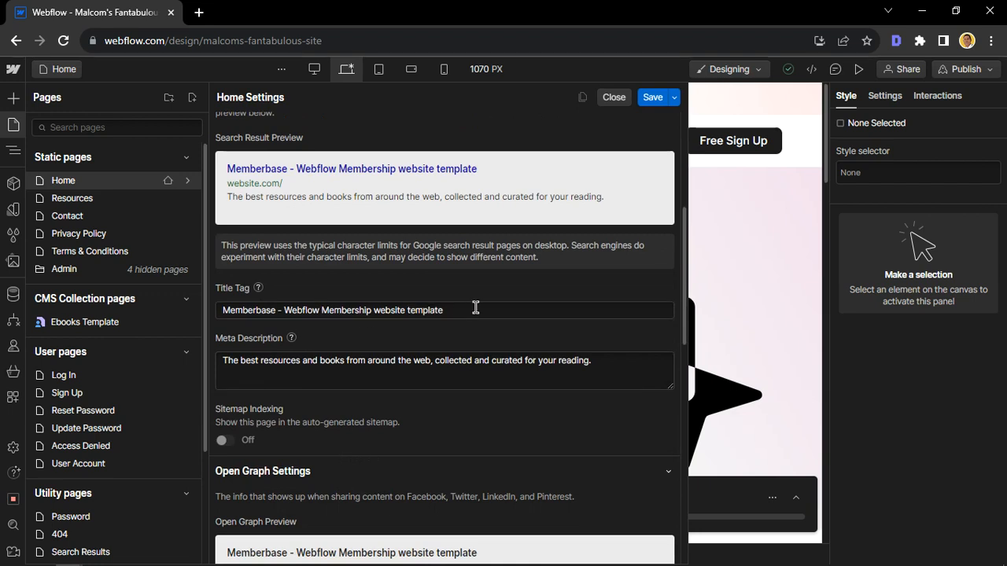
left_click(475, 308)
key("ctrl+a")
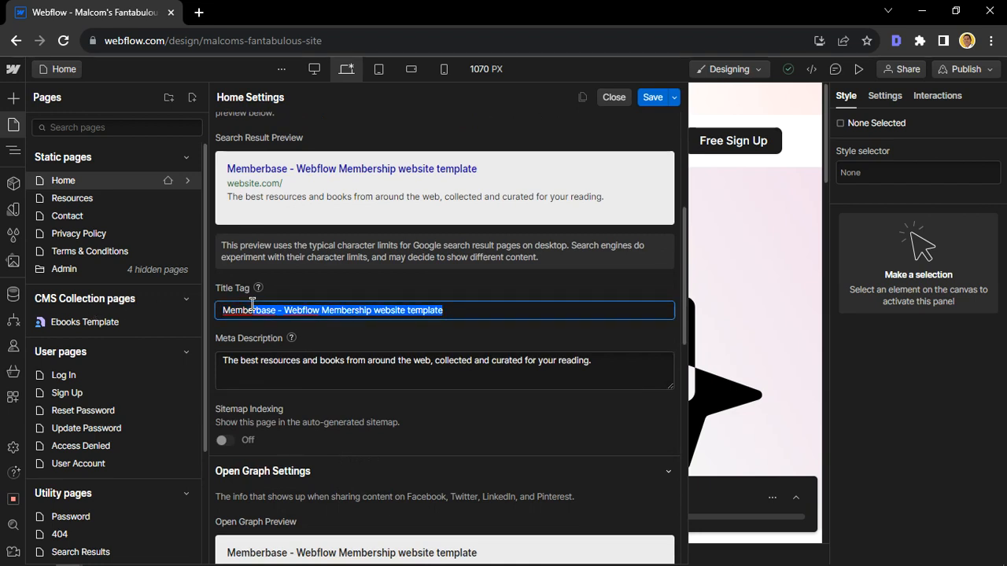
left_click(218, 310)
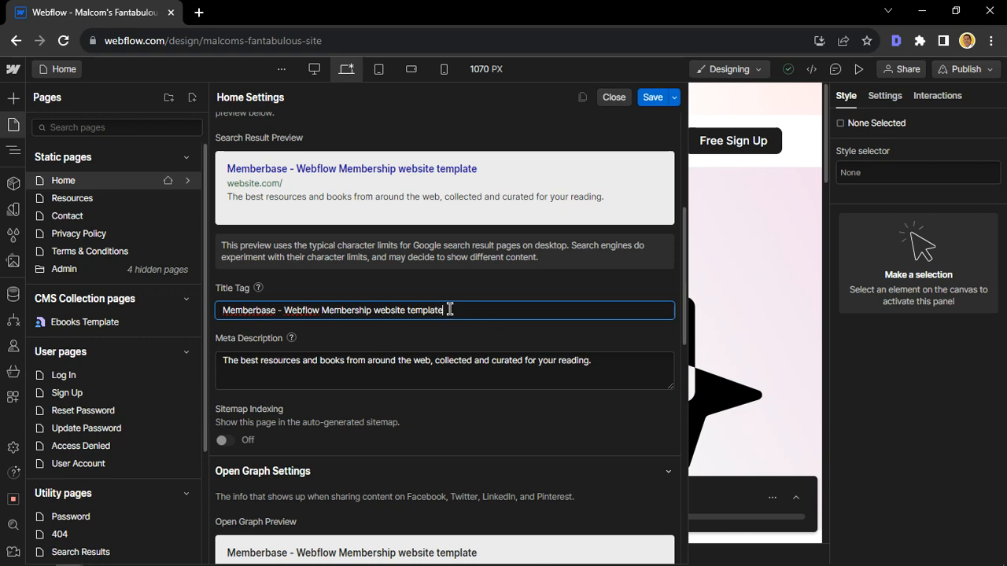
type("| Lodon")
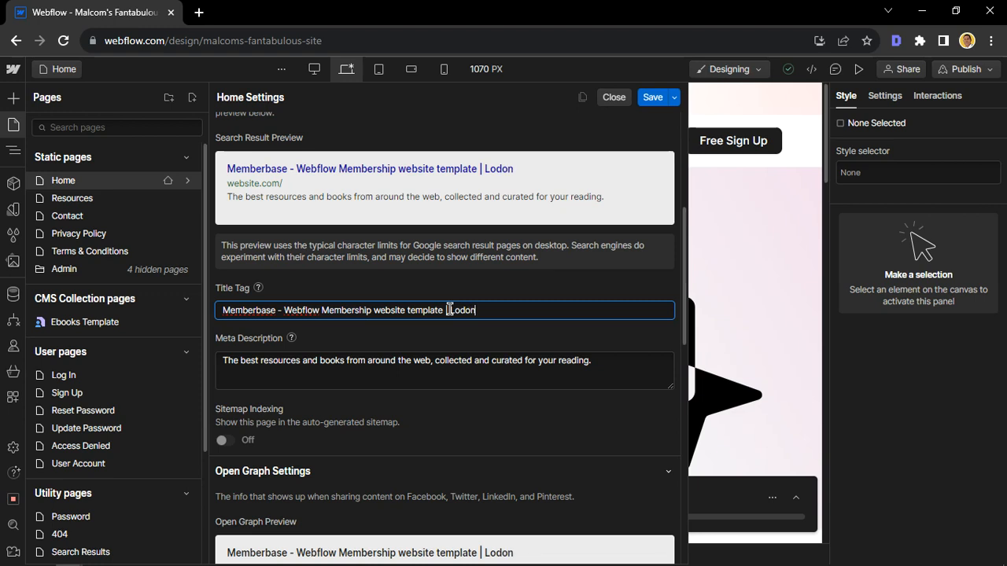
key("BackSpace")
key("BackSpace")
key("BackSpace")
type("ndon")
left_click_drag(223, 310, 374, 310)
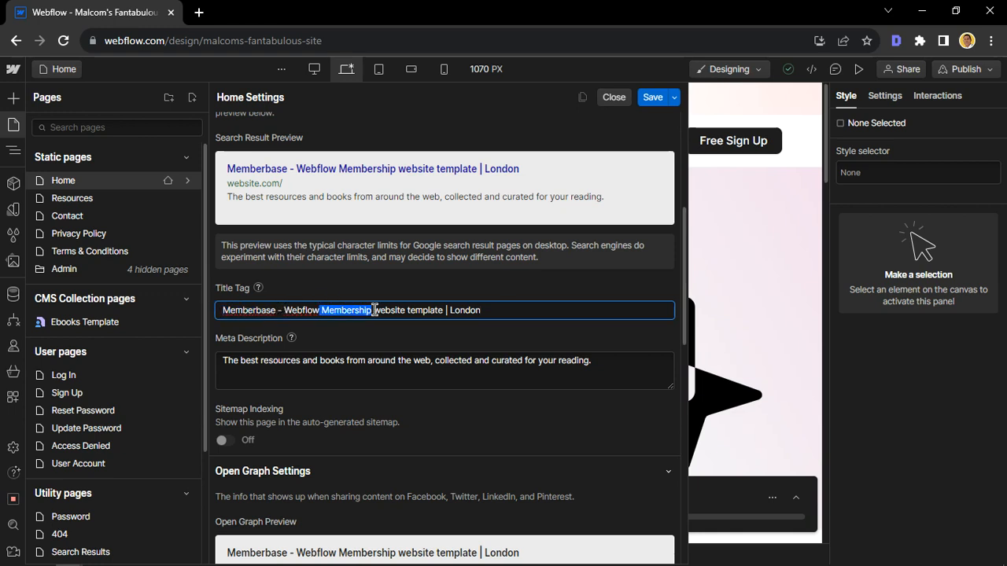
left_click(475, 310)
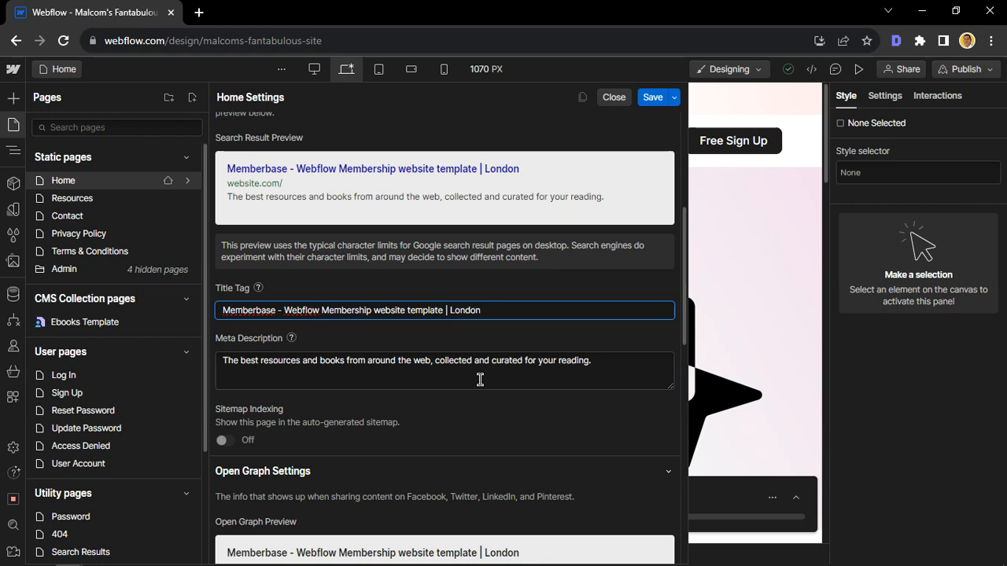
Step: Review the Home page's meta description, sitemap indexing, Open Graph, site search and custom code settings
left_click(255, 359)
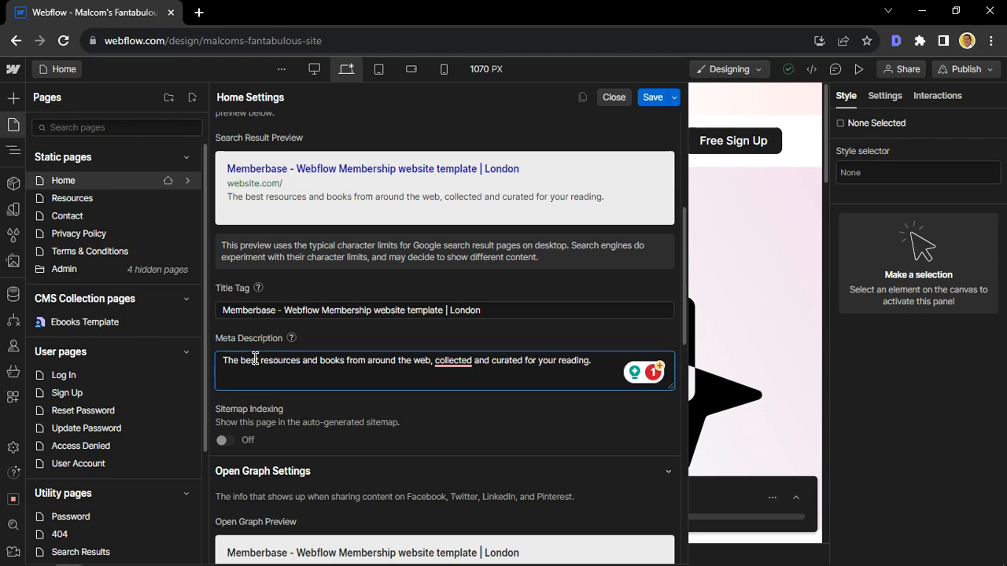
scroll(255, 359, "down", 2)
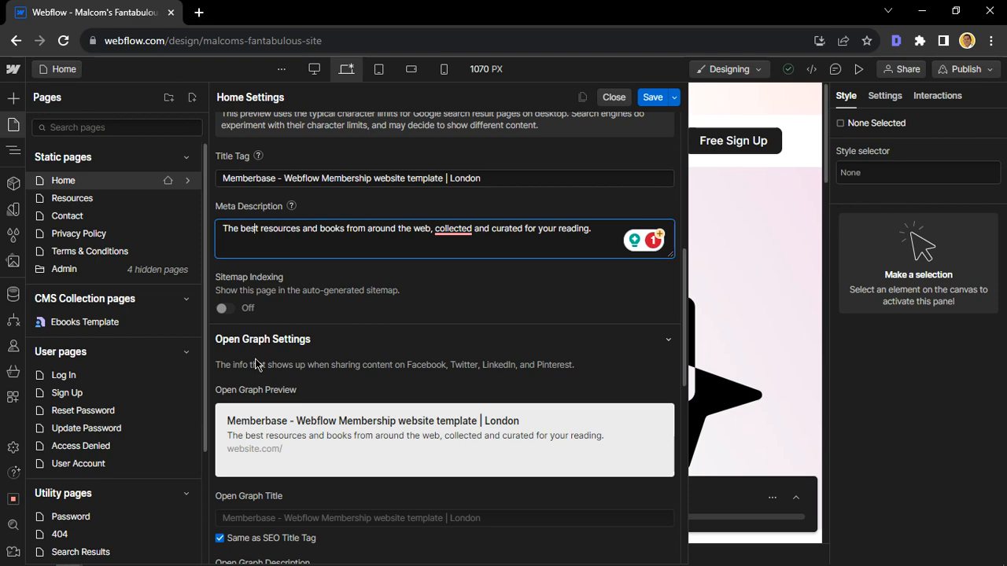
scroll(255, 364, "down", 4)
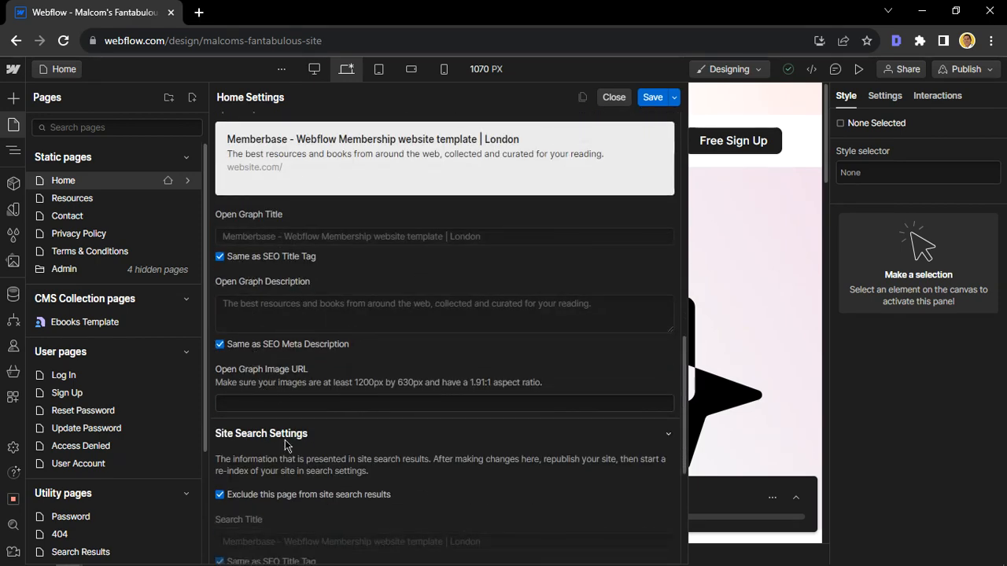
scroll(285, 440, "down", 4)
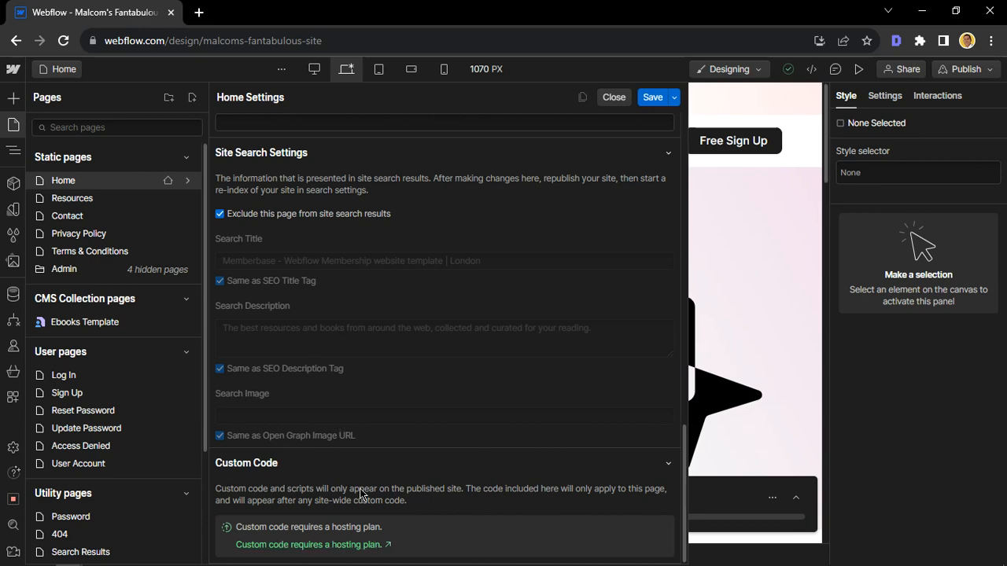
scroll(362, 465, "up", 1)
scroll(351, 370, "up", 5)
scroll(341, 268, "down", 3)
scroll(285, 475, "up", 10)
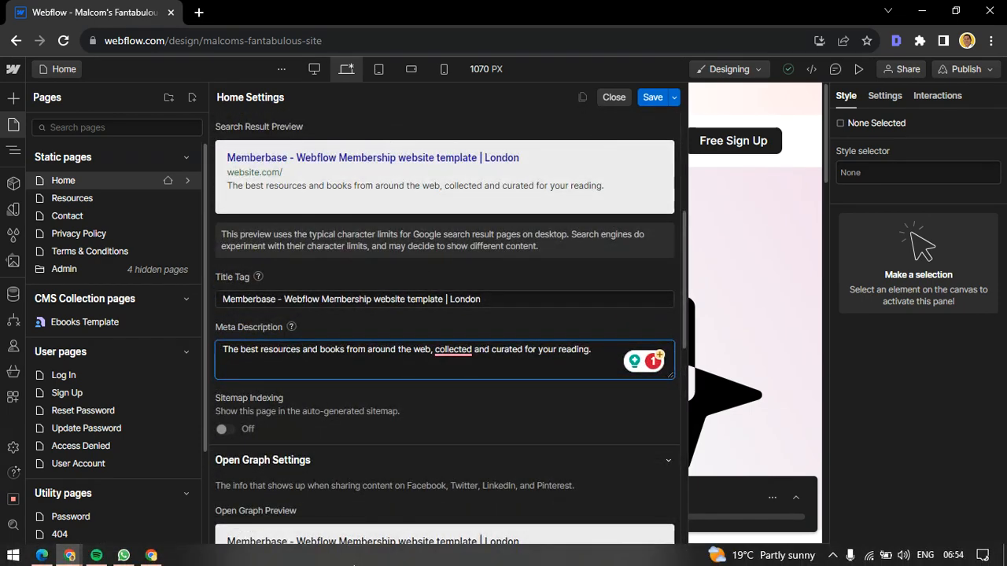